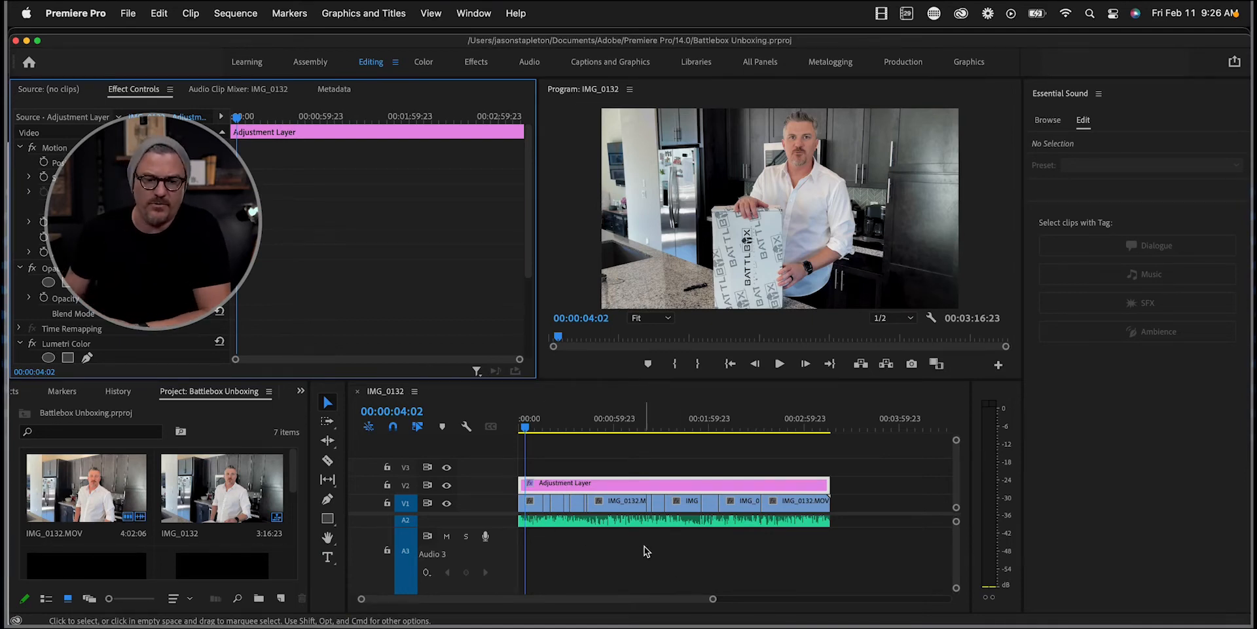
Place the energy-is-everywhere music clip from the project at the start of the Audio 3 track
scroll(647, 551, "up", 3)
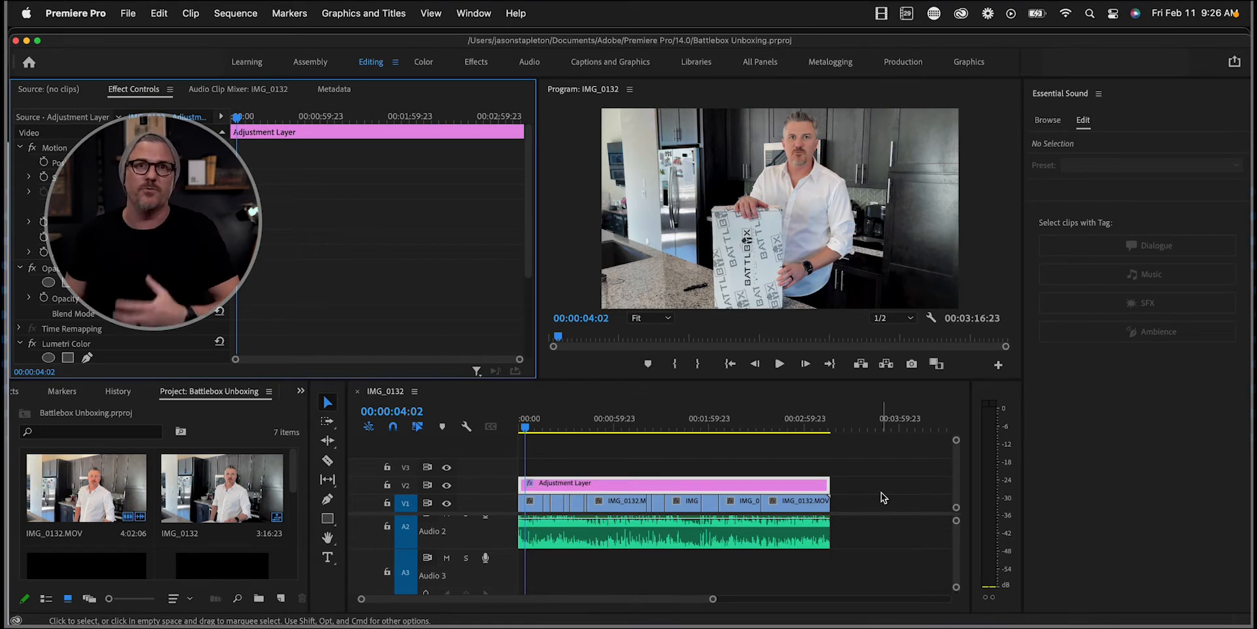
scroll(872, 519, "down", 3)
scroll(872, 519, "down", 3)
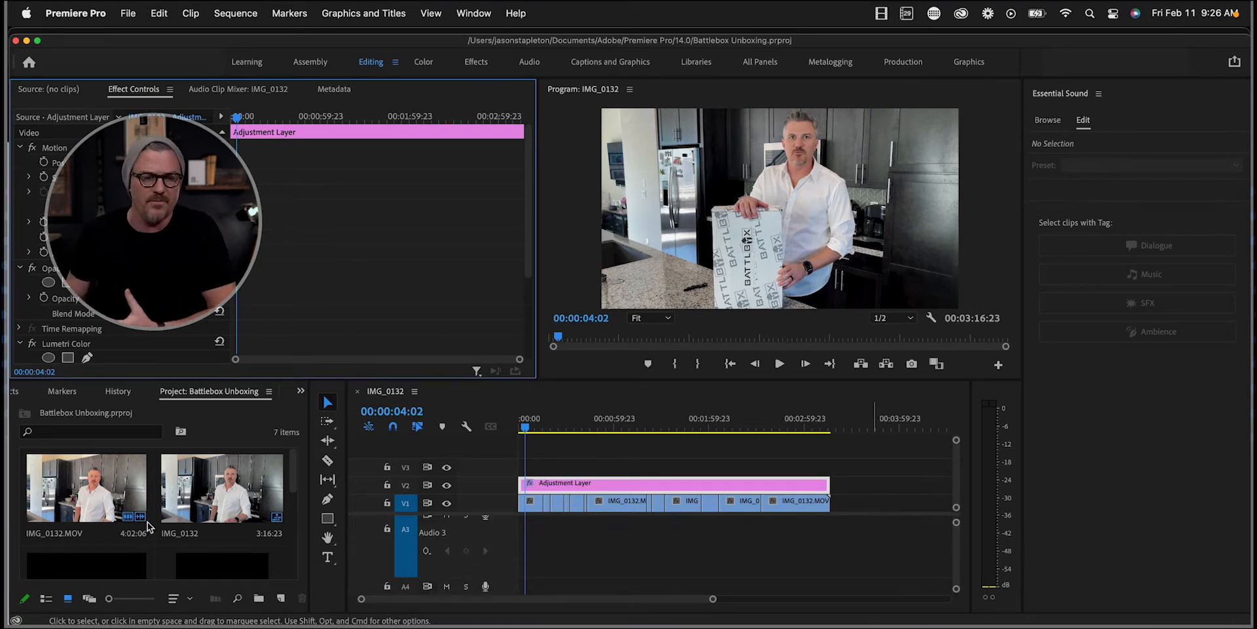
scroll(172, 525, "down", 2)
scroll(172, 526, "down", 2)
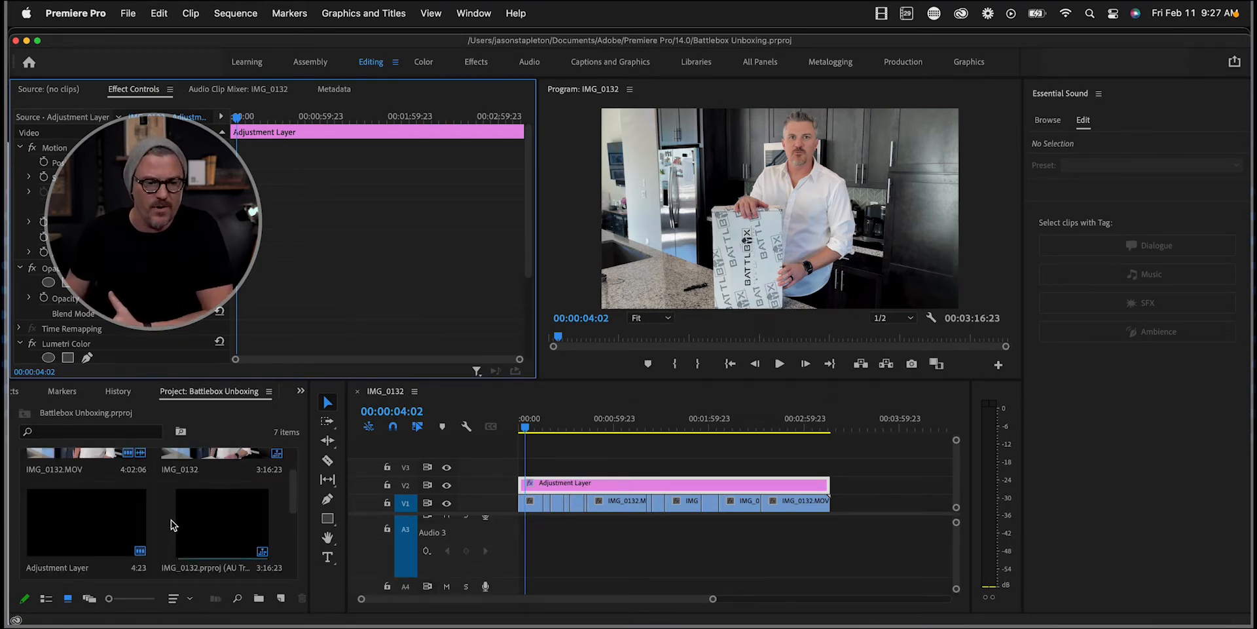
scroll(172, 526, "down", 3)
left_click_drag(188, 461, 665, 559)
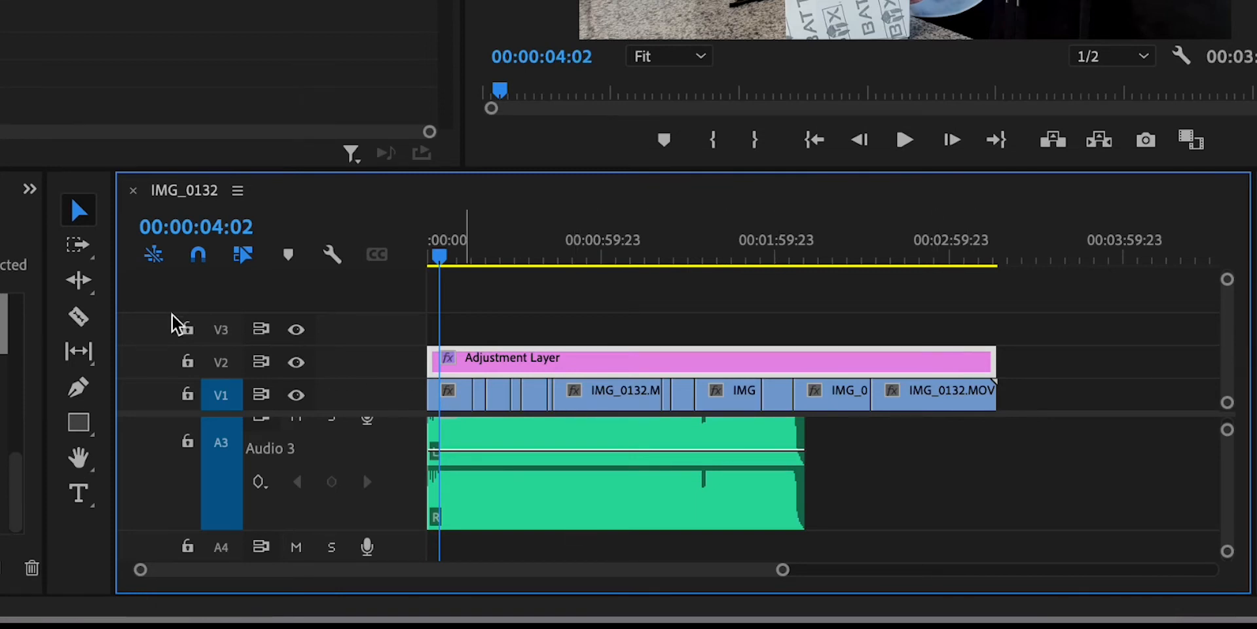
Use the Remix Tool to extend the music clip on Audio 3 to the end of the video, with a target duration of 00:03:16:22
left_click(80, 281)
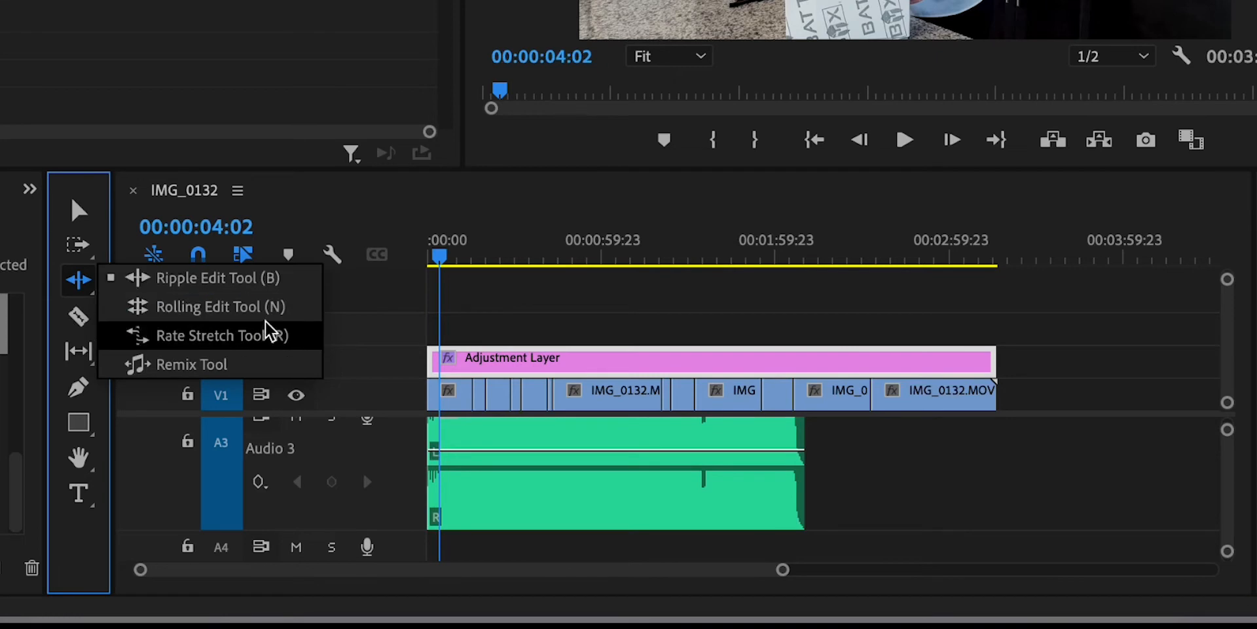
left_click(220, 370)
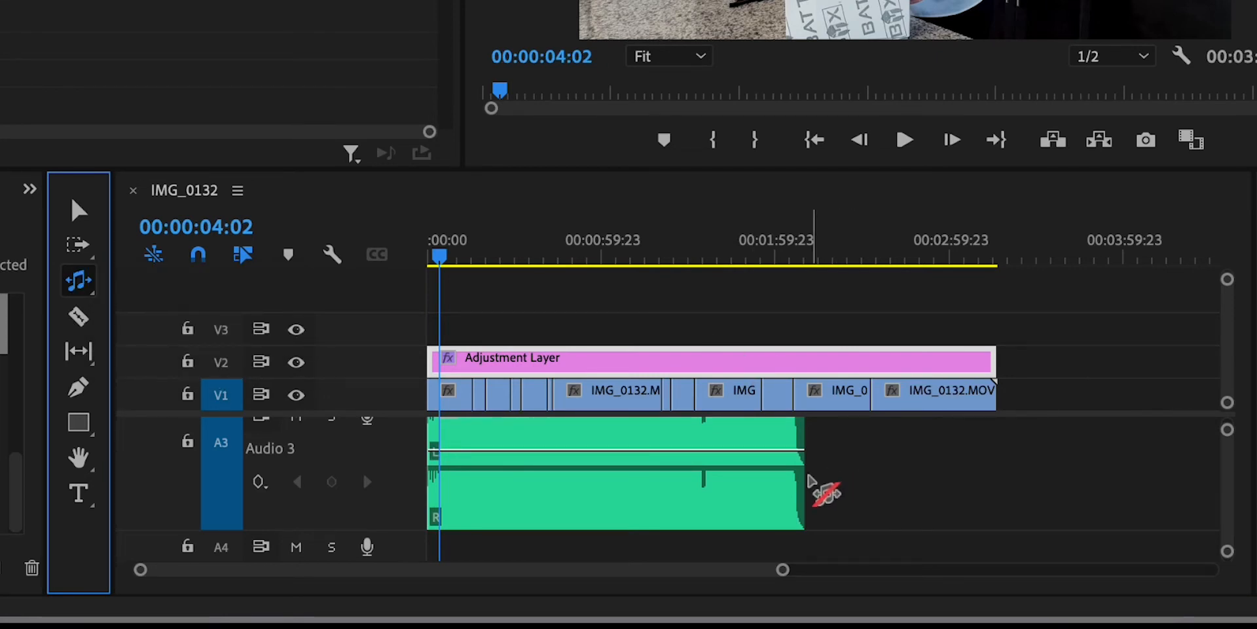
left_click_drag(809, 482, 1000, 482)
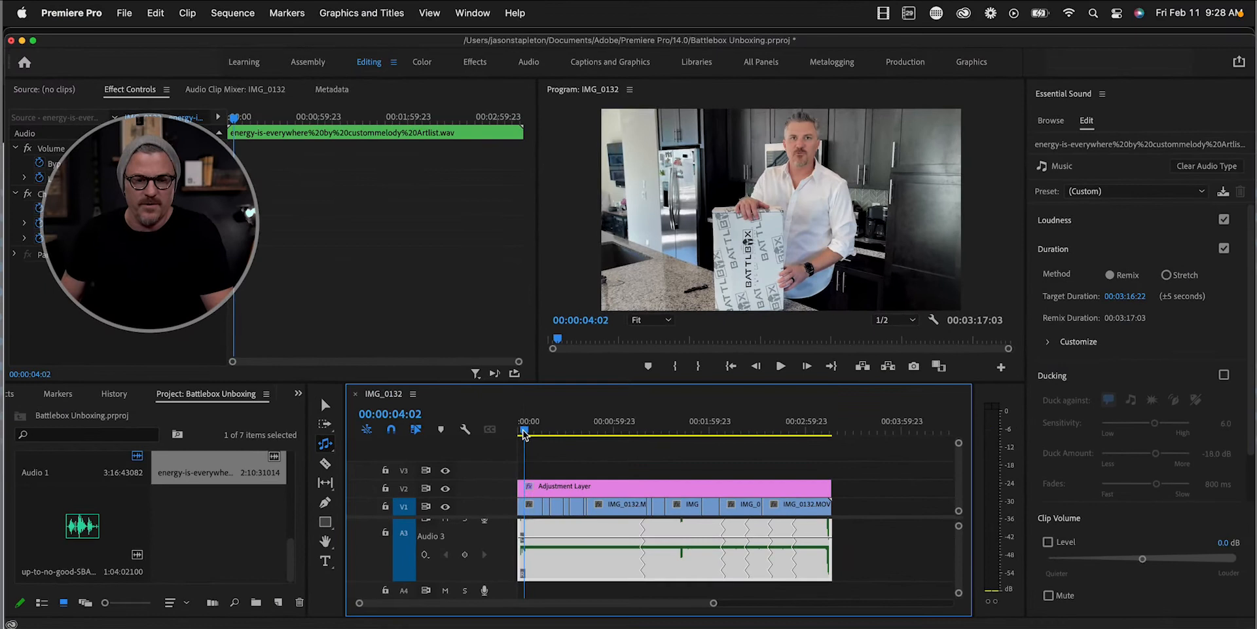
Lower the volume of the remixed music clip on Audio 3 and play the opening of the sequence
key("Home")
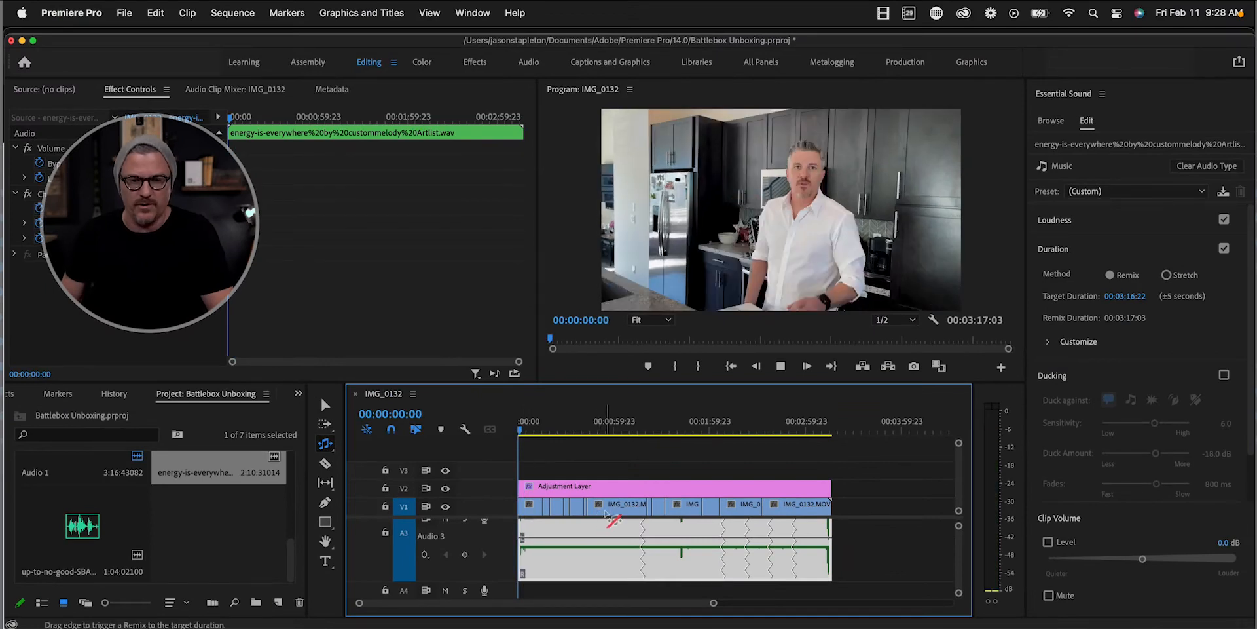
key("space")
mouse_move(595, 539)
left_mouse_down()
mouse_move(596, 562)
mouse_move(597, 547)
left_mouse_up()
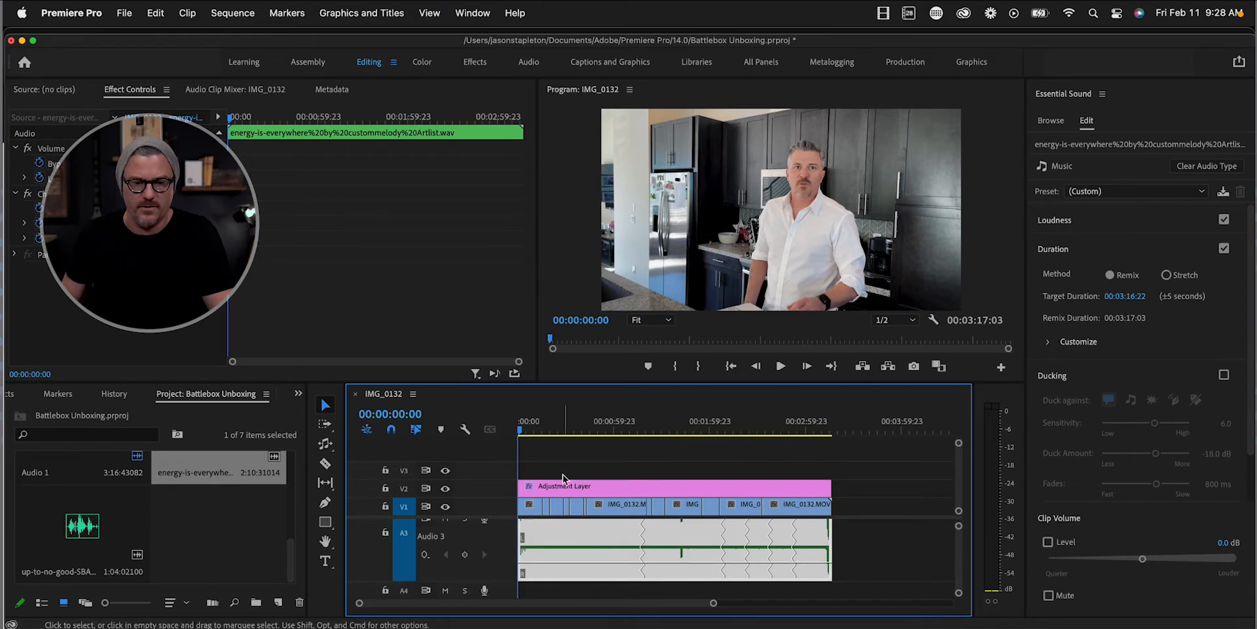
key("space")
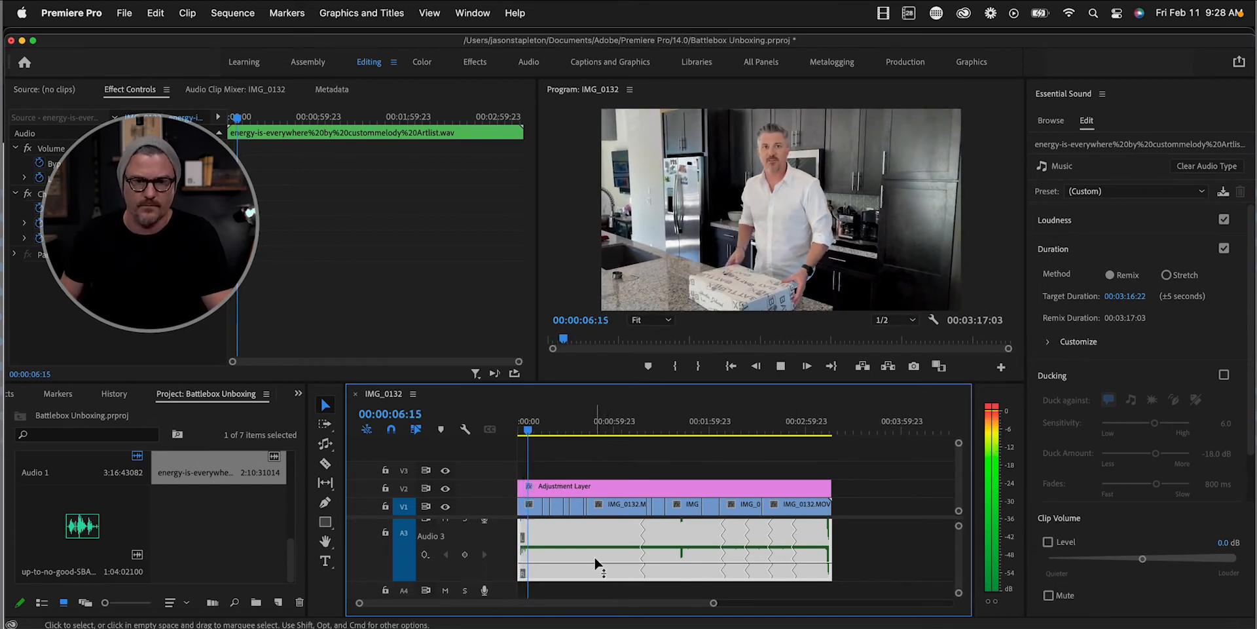
key("space")
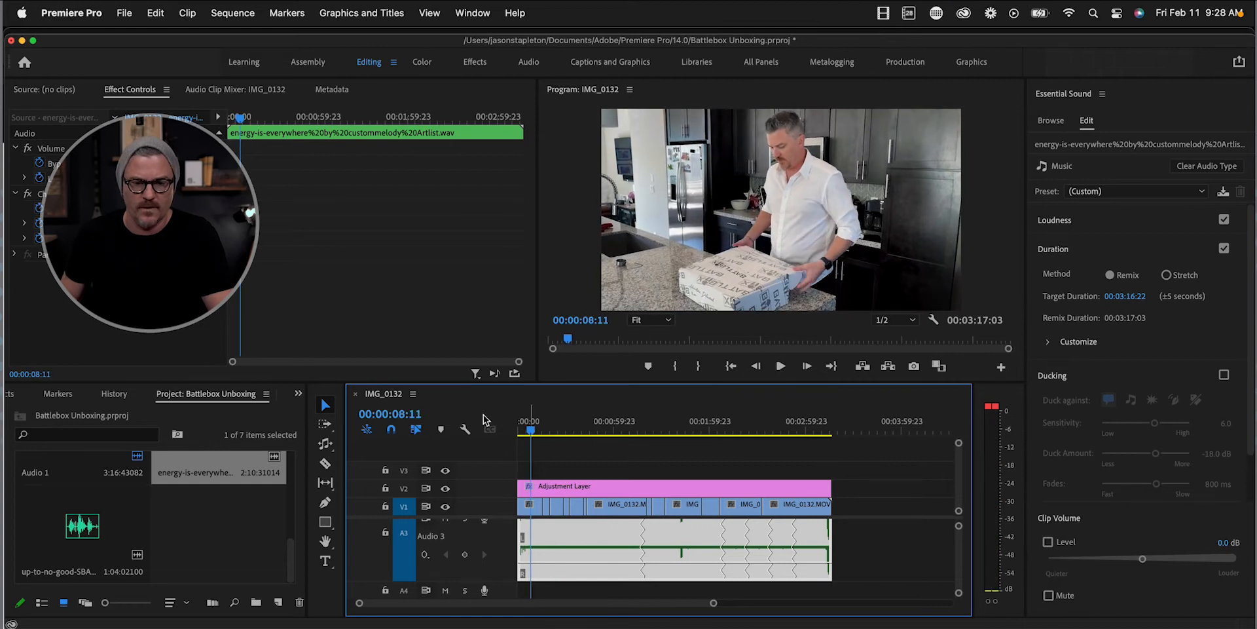
left_click_drag(532, 432, 517, 433)
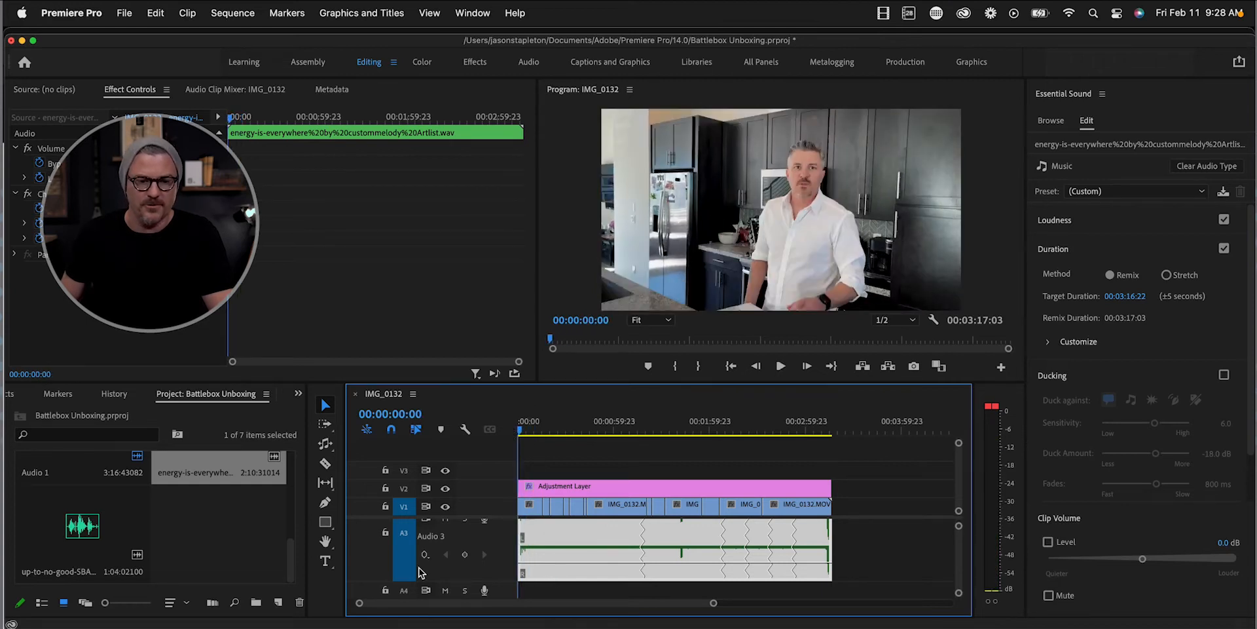
Play the opening with the Audio 3 track muted, and replay it from the start with the track unmuted
scroll(446, 556, "up", 1)
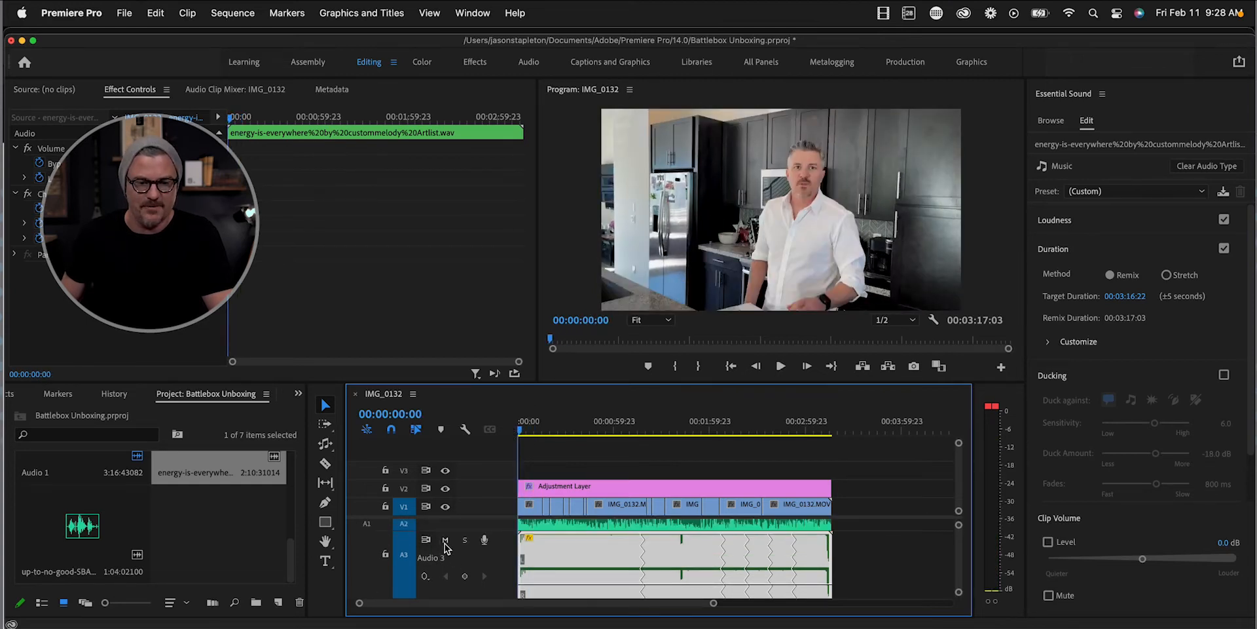
left_click(445, 540)
key("space")
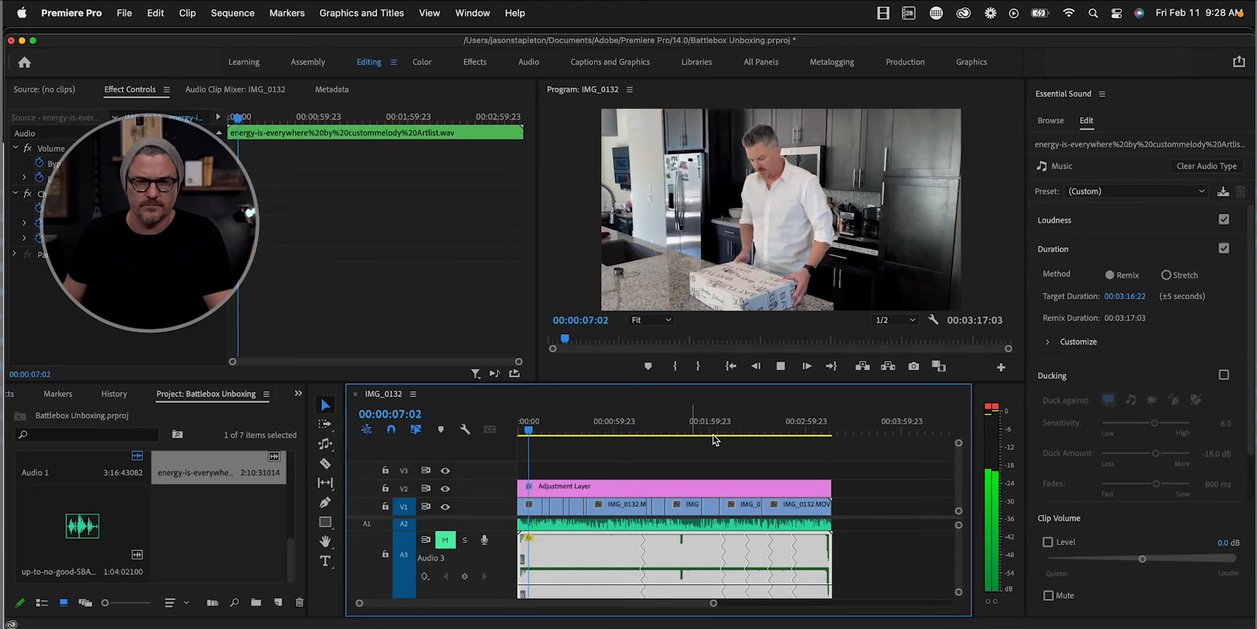
key("space")
key("Home")
key("space")
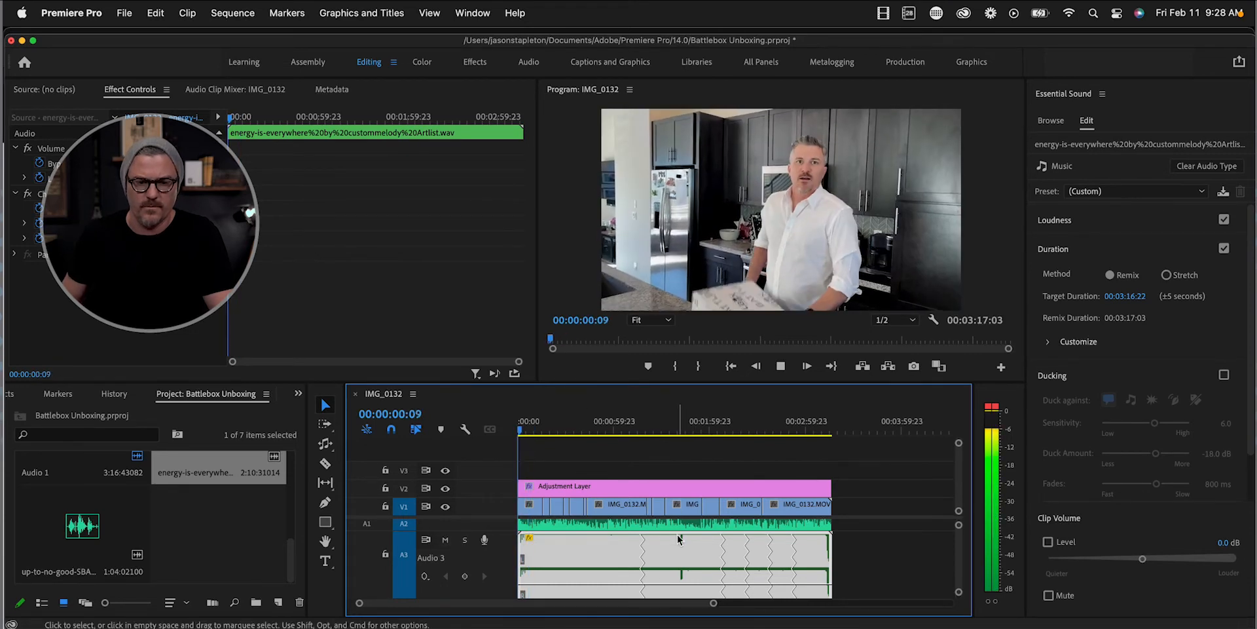
Add two volume keyframes with the Pen tool near the start of the music clip, setting the second slightly lower
scroll(675, 530, "down", 3)
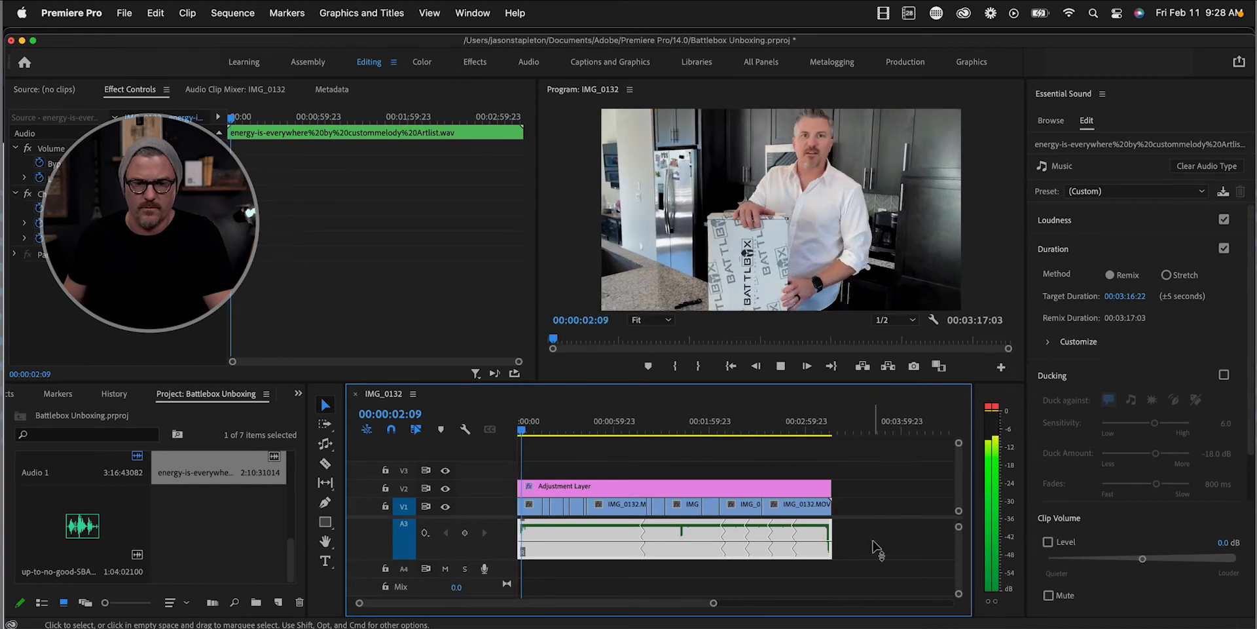
scroll(876, 547, "up", 1)
key("p")
left_click(539, 553)
left_click_drag(538, 553, 549, 558)
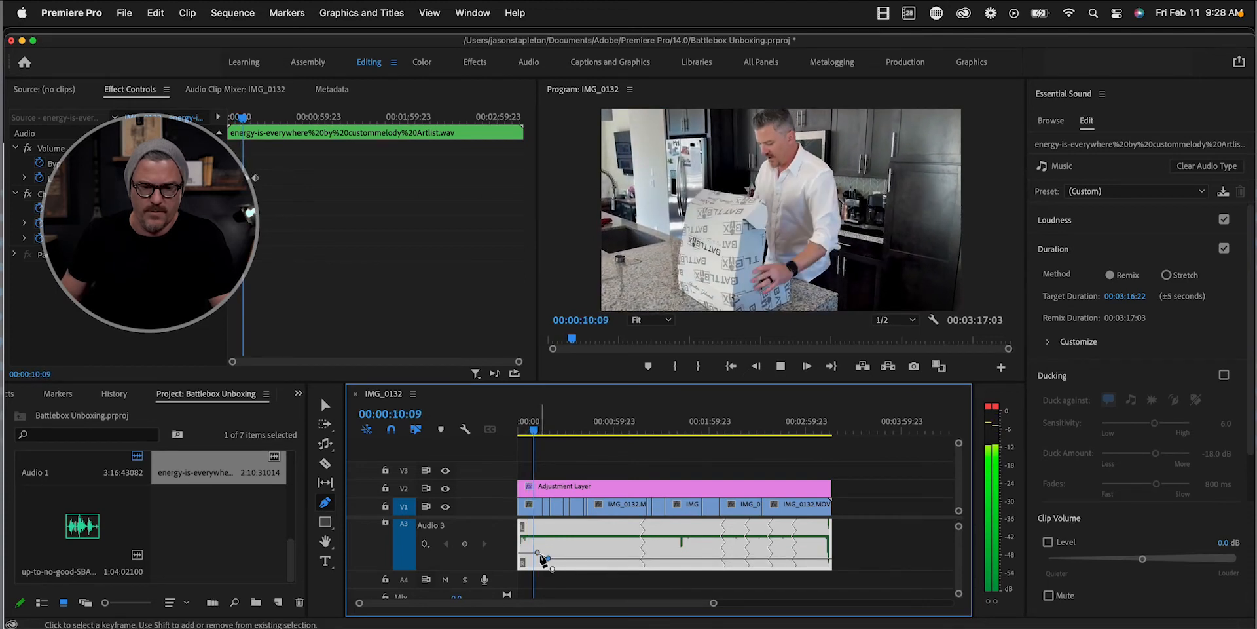
key("v")
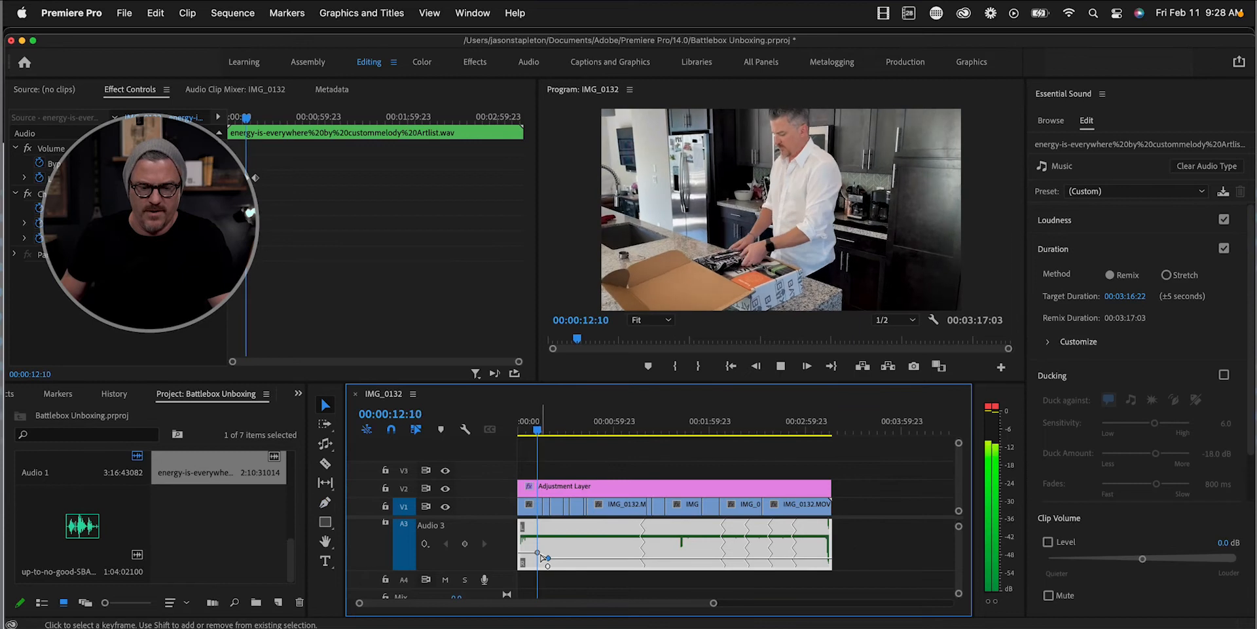
Shift the two music volume keyframes slightly earlier and play back the volume drop between them
key("space")
left_click(538, 553)
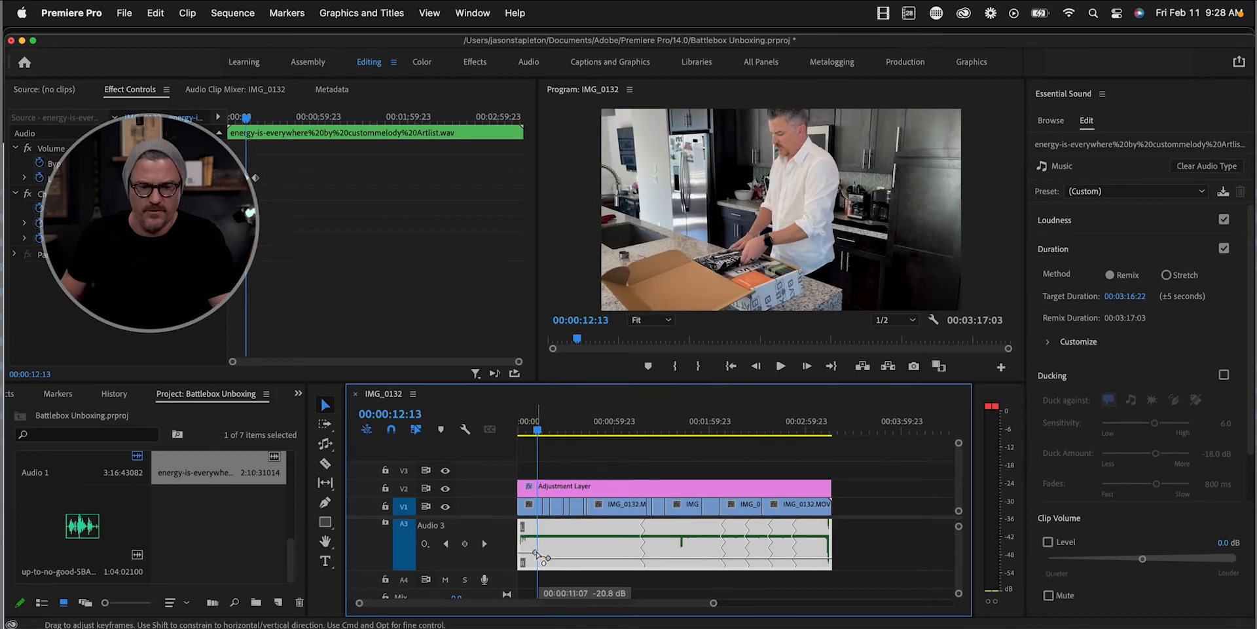
left_click_drag(539, 556, 549, 560)
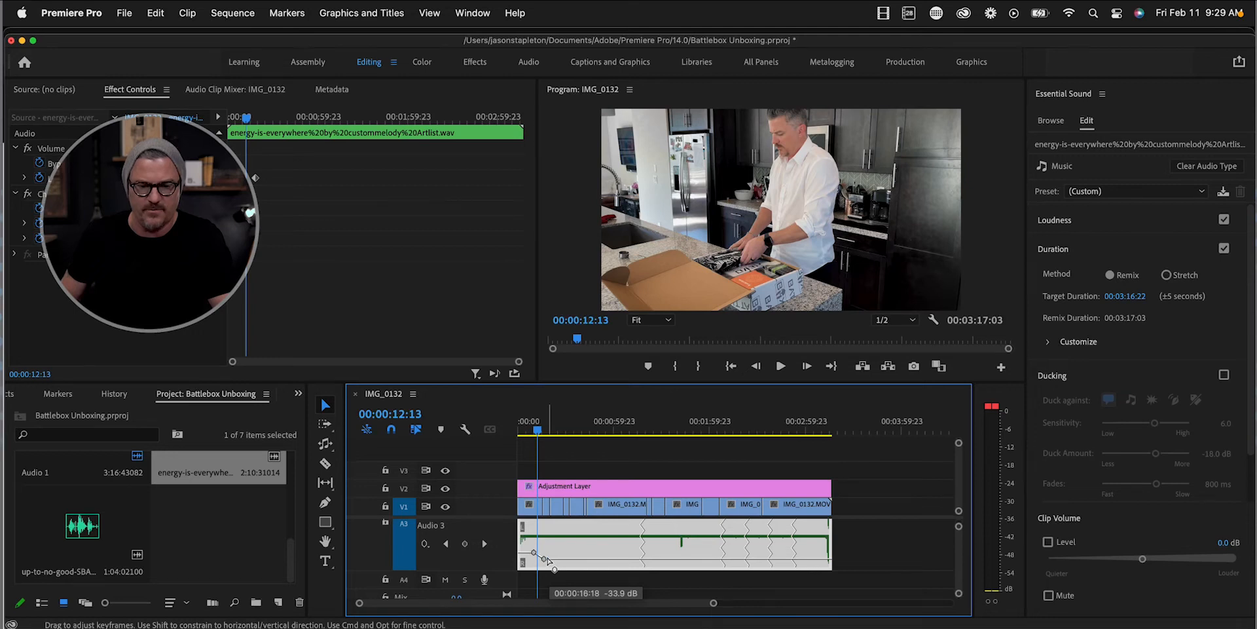
left_click_drag(547, 558, 547, 557)
left_click_drag(538, 431, 529, 436)
key("space")
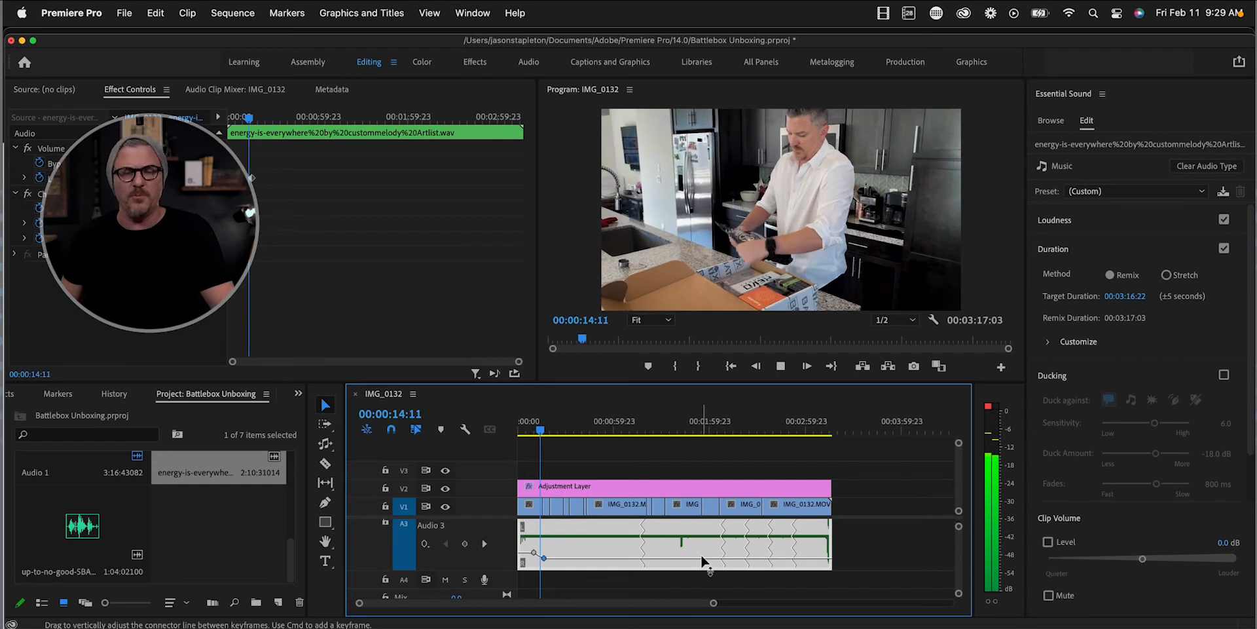
key("space")
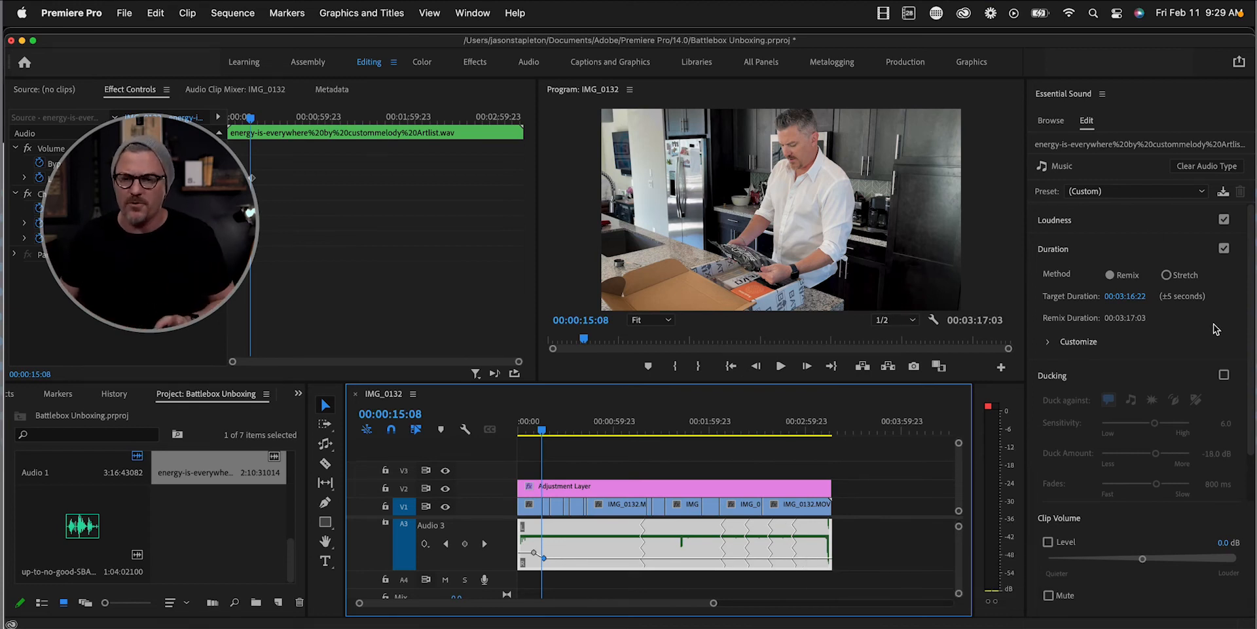
Expand the Remix customization options, try Stretch as the music's duration method and return it to Remix
left_click(1050, 342)
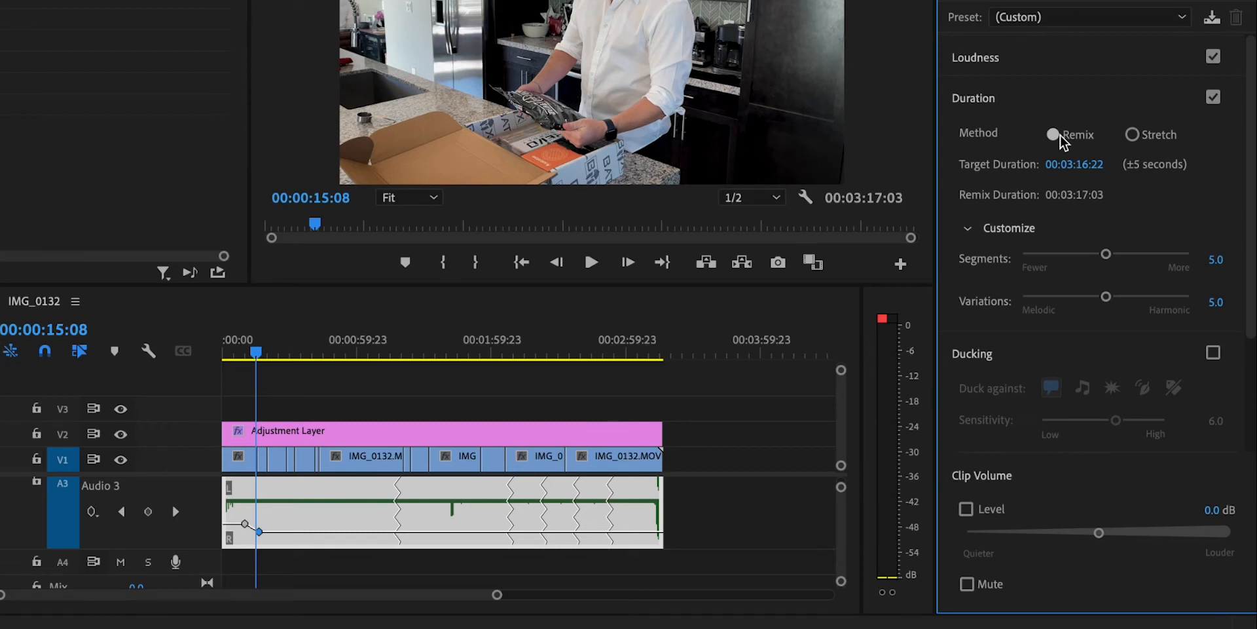
left_click(1134, 136)
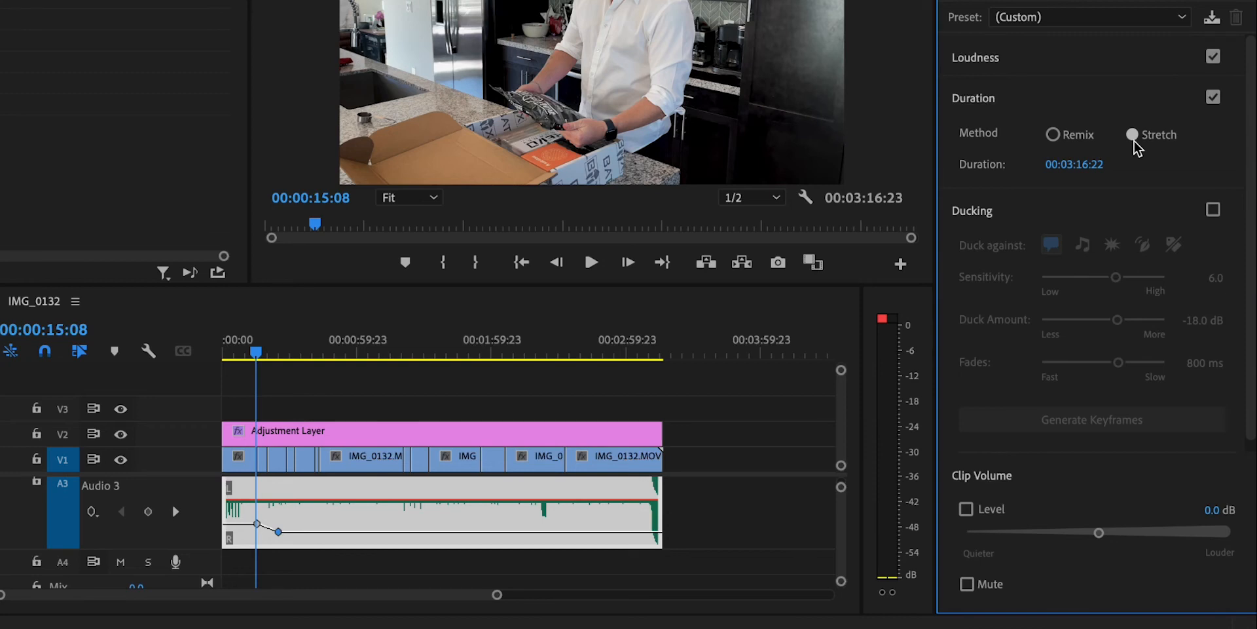
left_click(1052, 135)
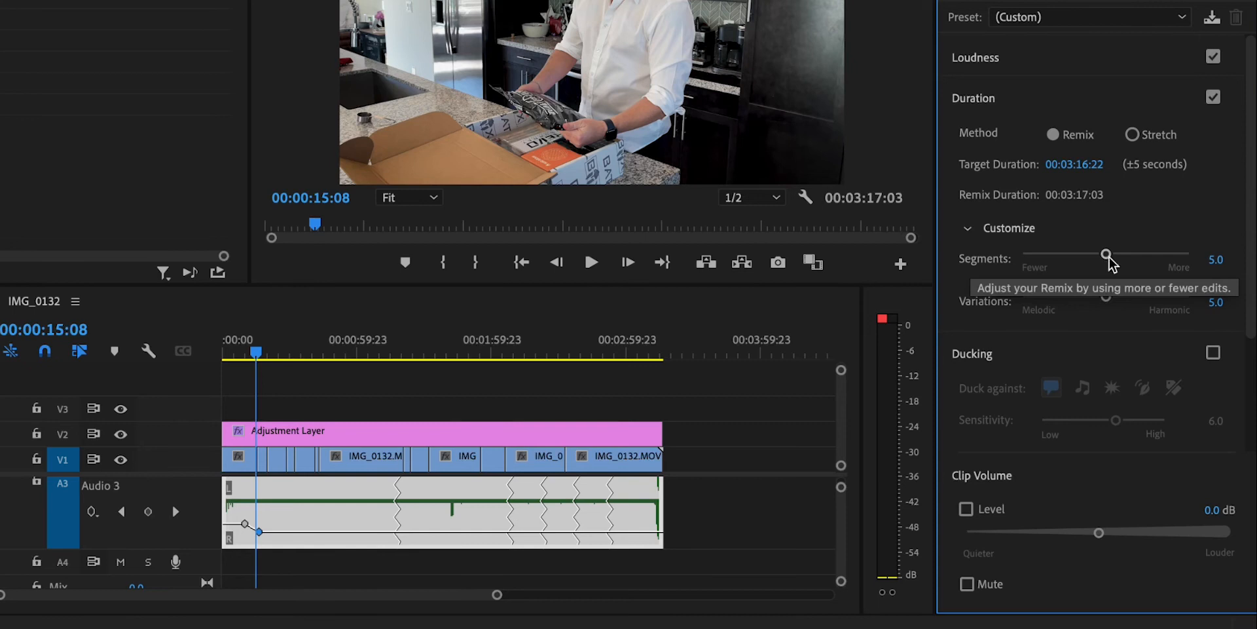
Try the Remix Segments setting at 1.2 and near its maximum, and reset it to 5.0
left_click_drag(1107, 255, 1041, 256)
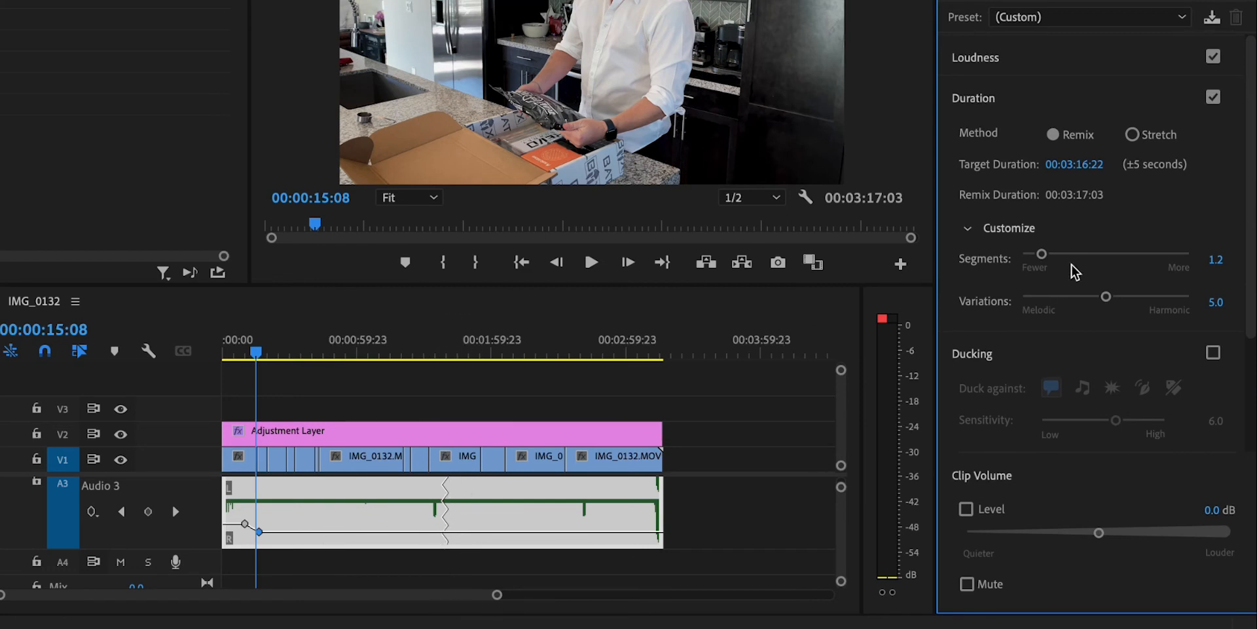
left_click_drag(1042, 254, 1182, 261)
double_click(1177, 254)
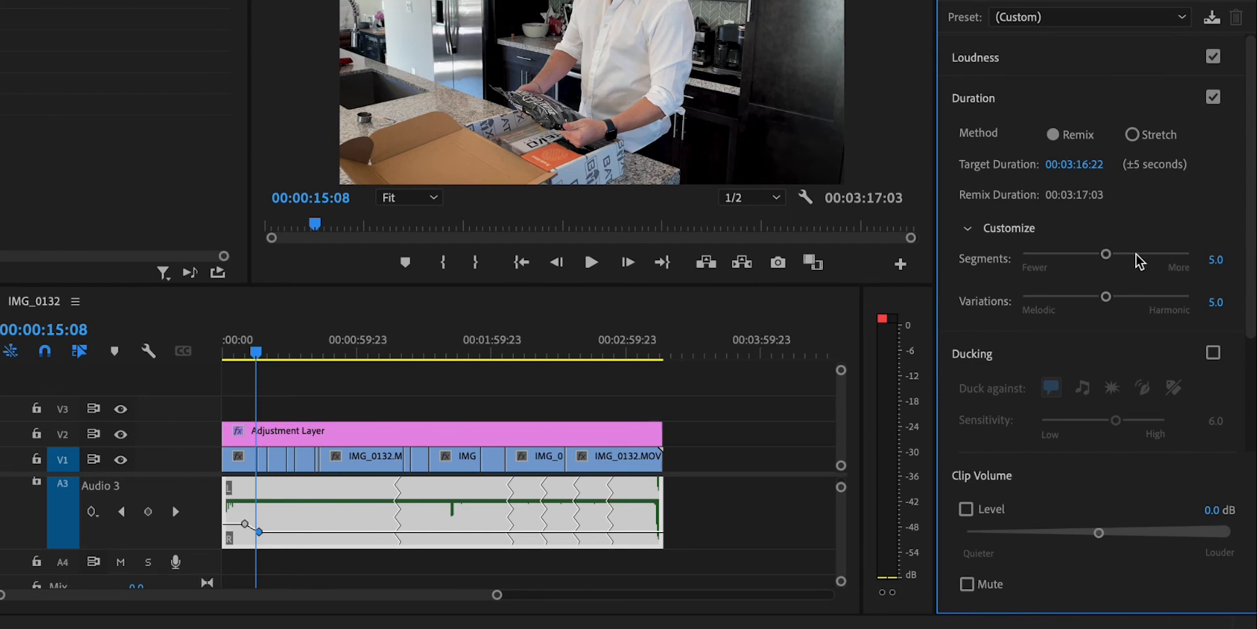